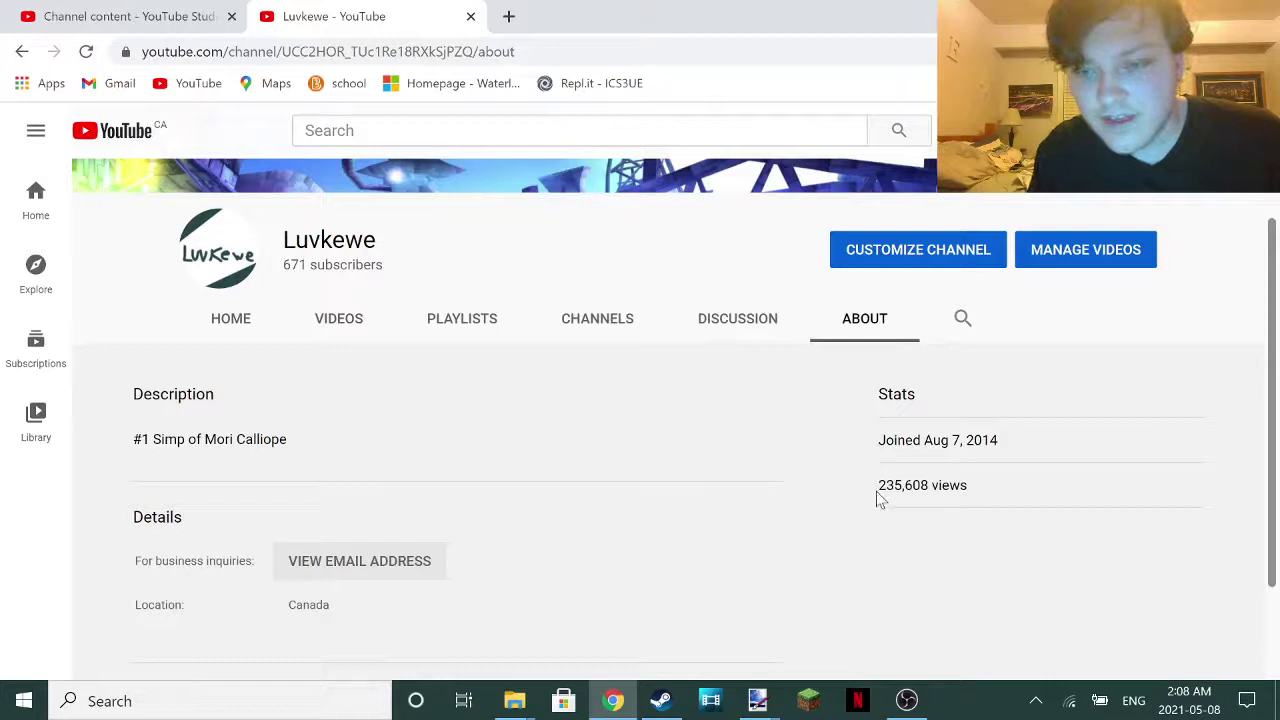
# Open the taskbar calendar beside the Luvkewe About page to check today's date, the 8th
pyautogui.click(1189, 700)
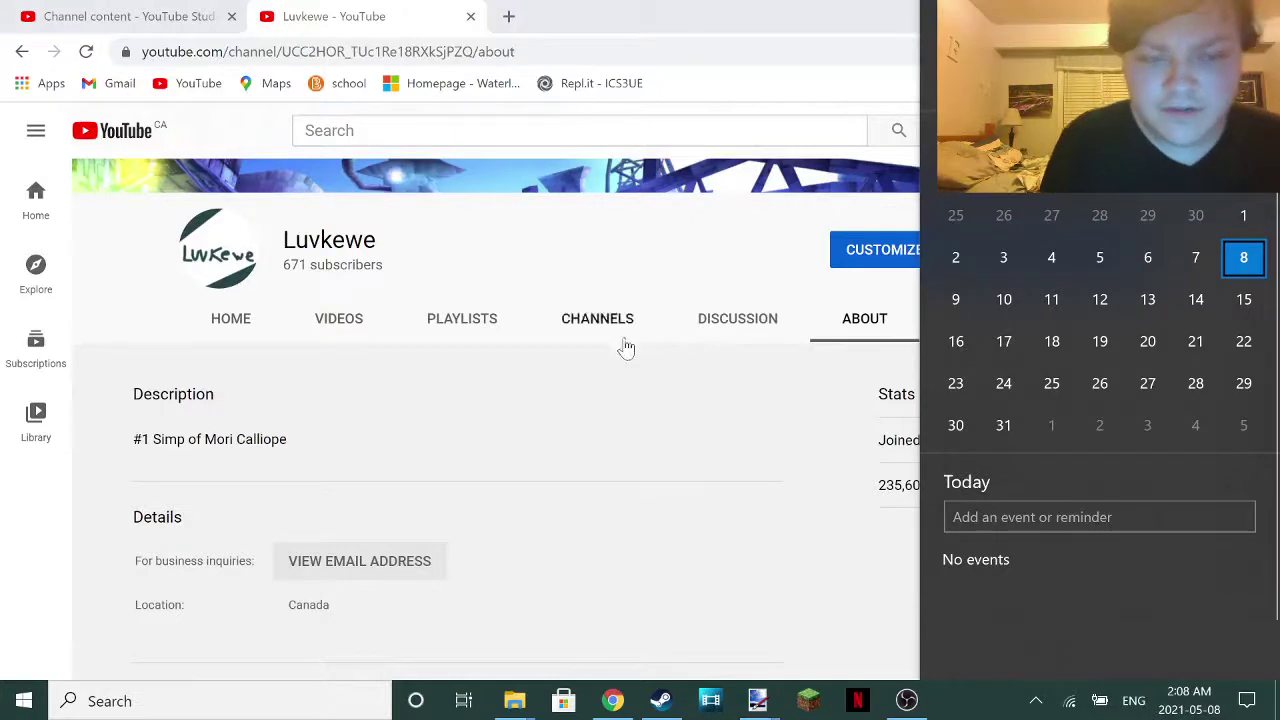
# Show the Studio Uploads list with the Mr Beast play button video uploading at 67%
pyautogui.click(603, 388)
pyautogui.hotkey('ctrl', 'Tab')
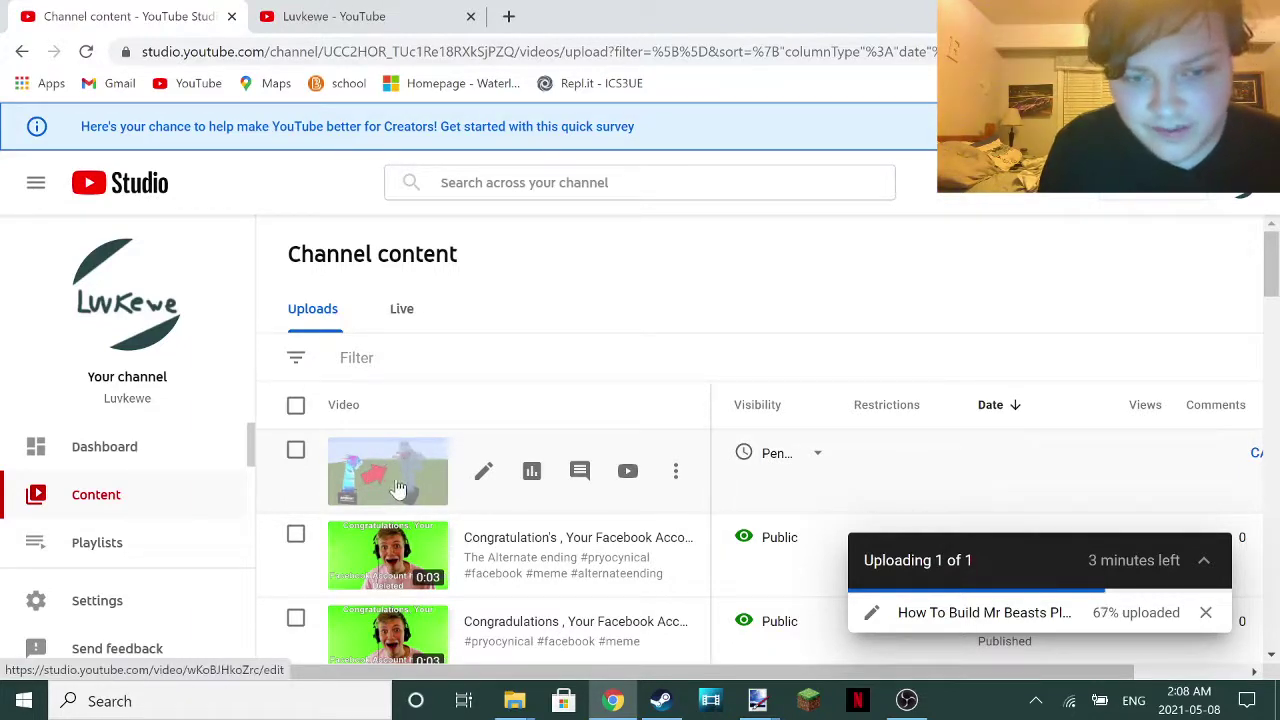
# Return to the Luvkewe About page: 671 subscribers, joined Aug 7, 2014, 235,608 views
pyautogui.click(323, 8)
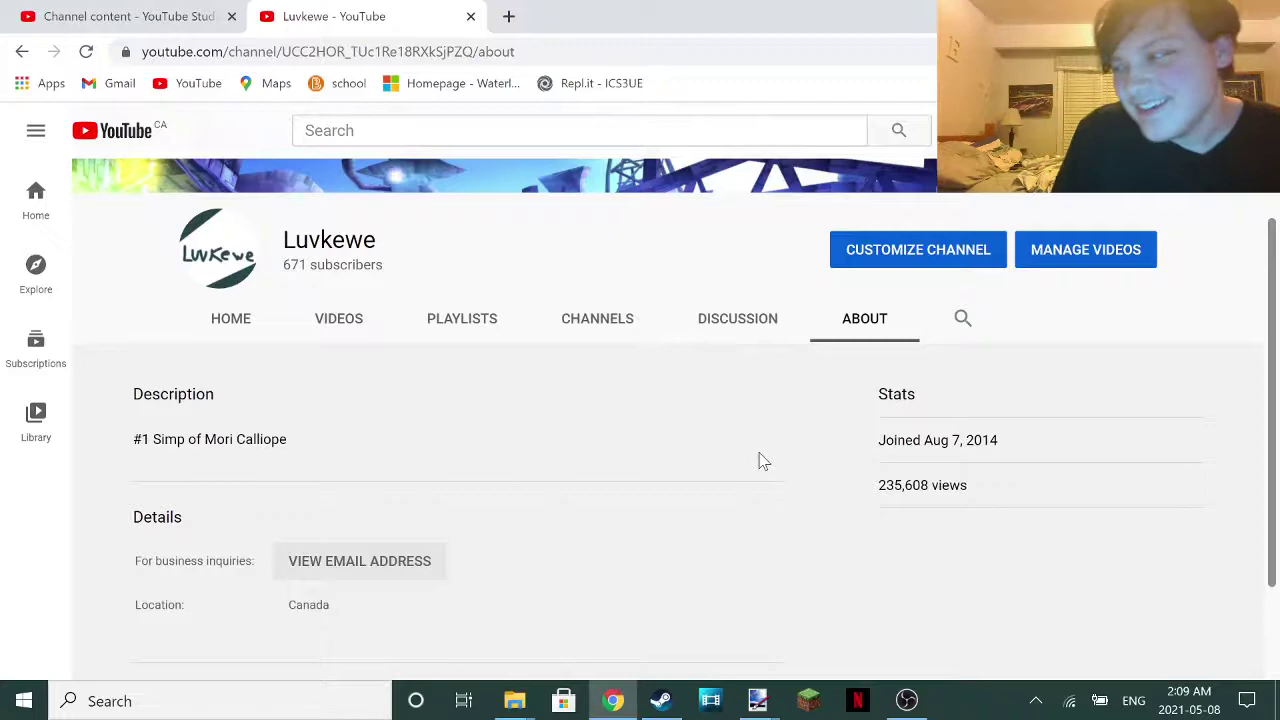
# Bring up the screen recorder from the taskbar to end the recording
pyautogui.click(906, 700)
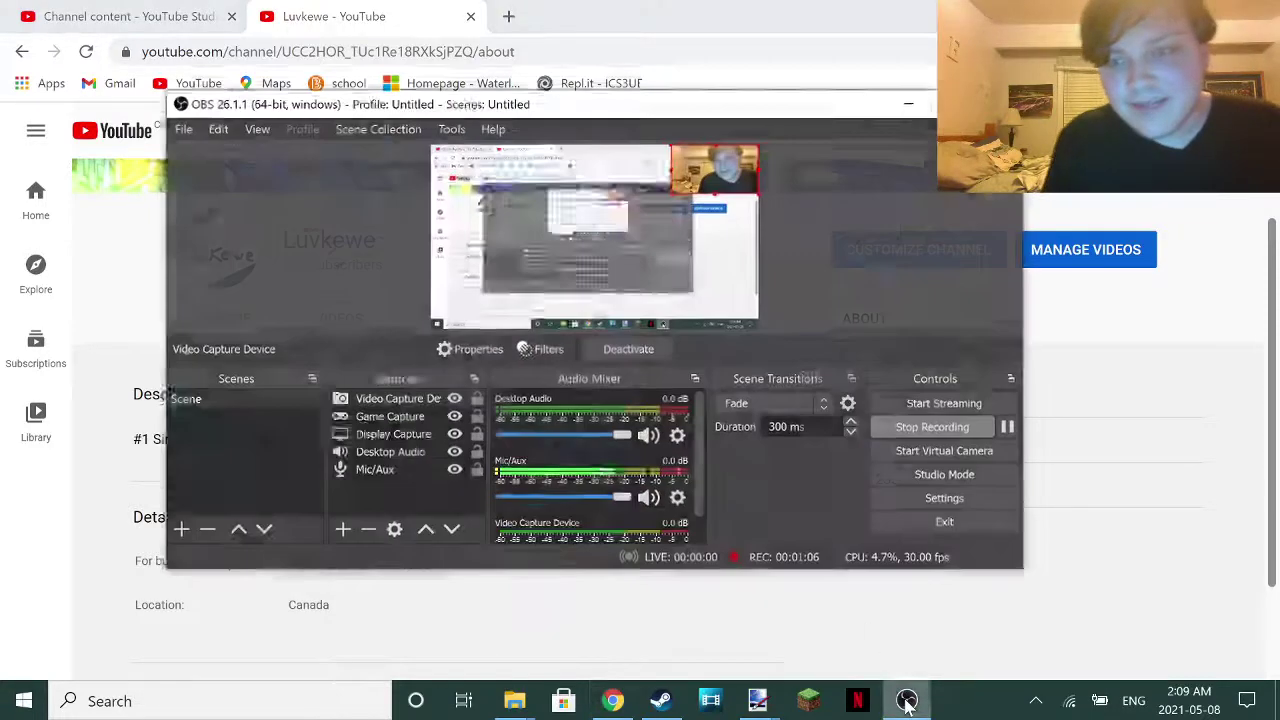